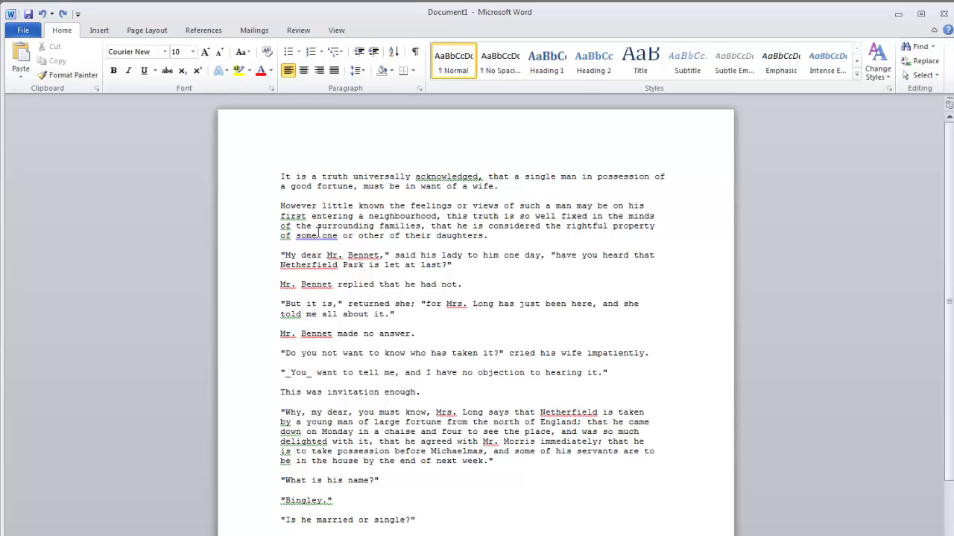
Step: Set the opening paragraph's font to Andalus and open the full Font settings
left_click_drag(279, 177, 498, 187)
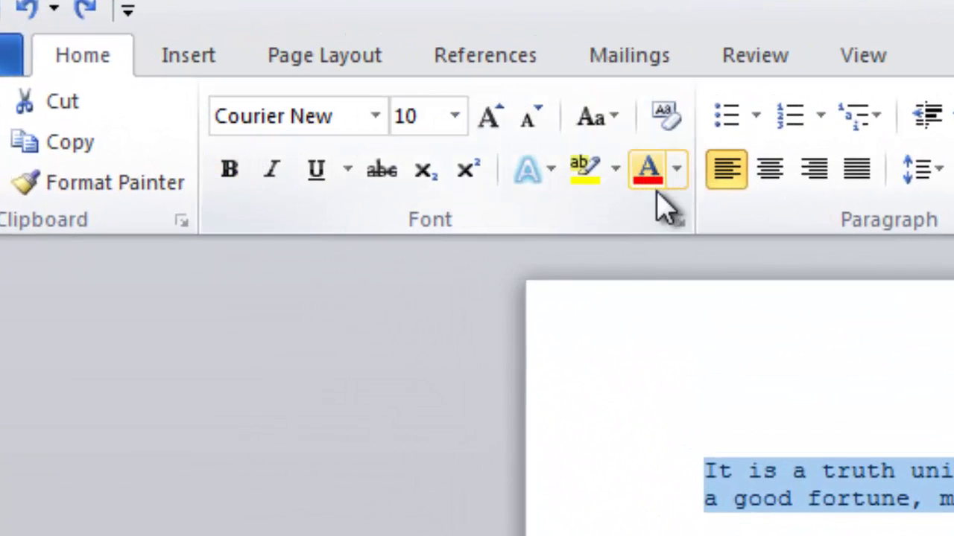
left_click(377, 117)
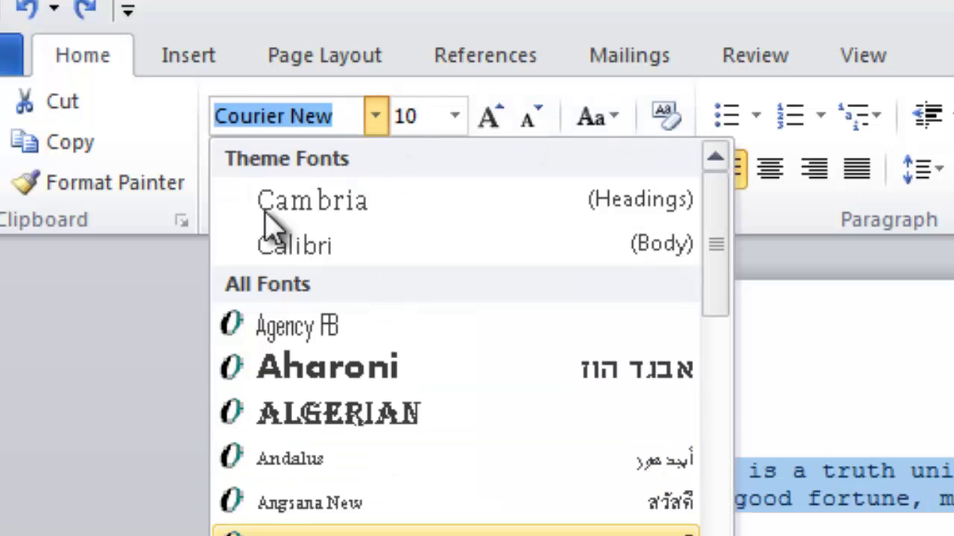
left_click(339, 459)
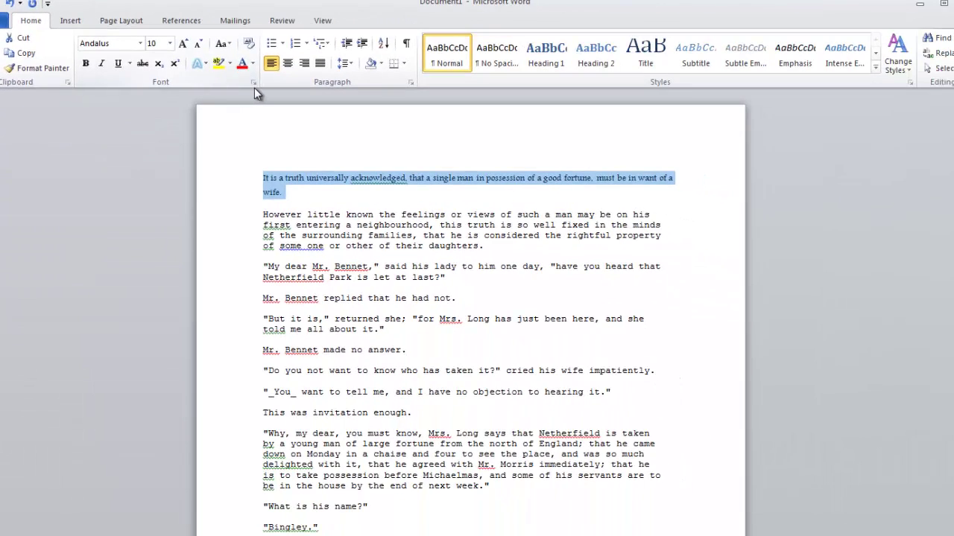
left_click(253, 82)
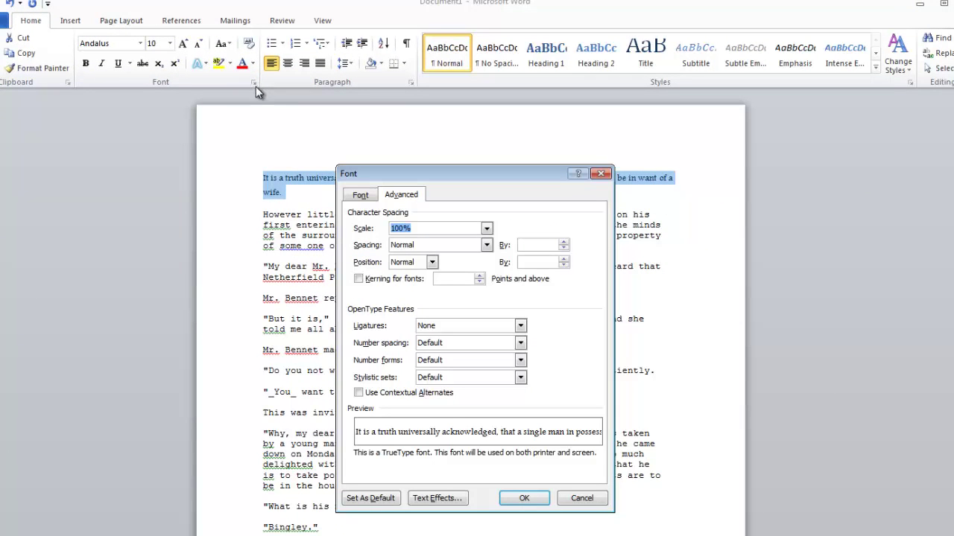
Step: In the Font dialog, preview the opening paragraph in small caps with a thick underline, no strikethrough
left_click(600, 174)
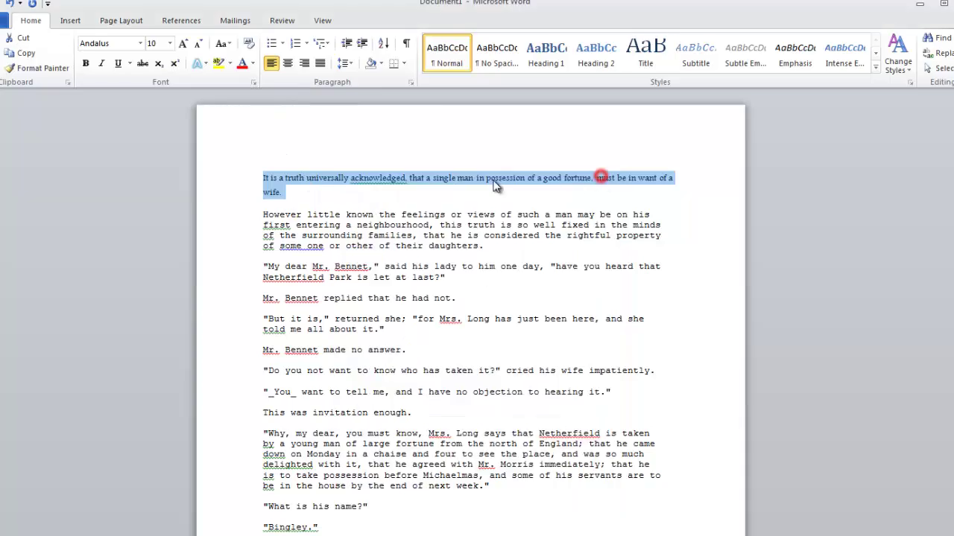
right_click(393, 179)
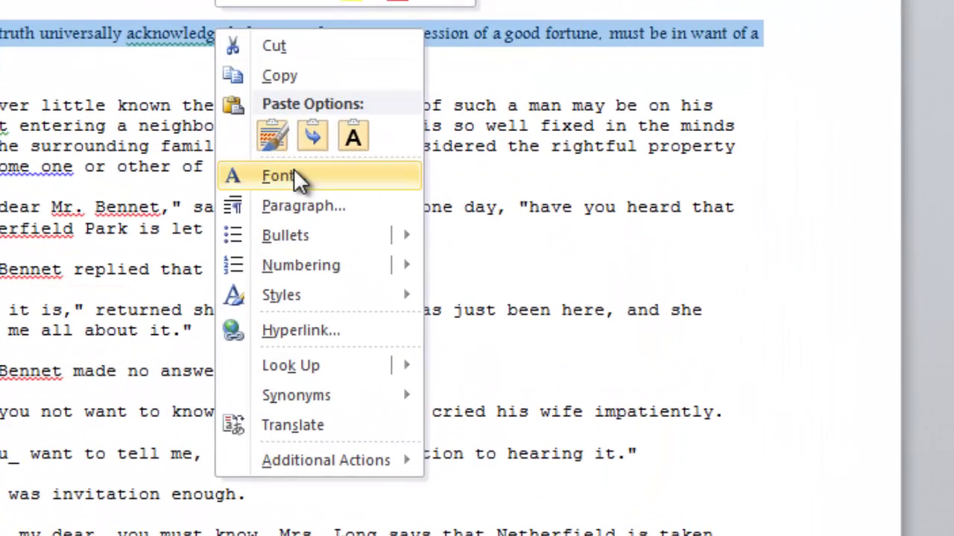
left_click(338, 177)
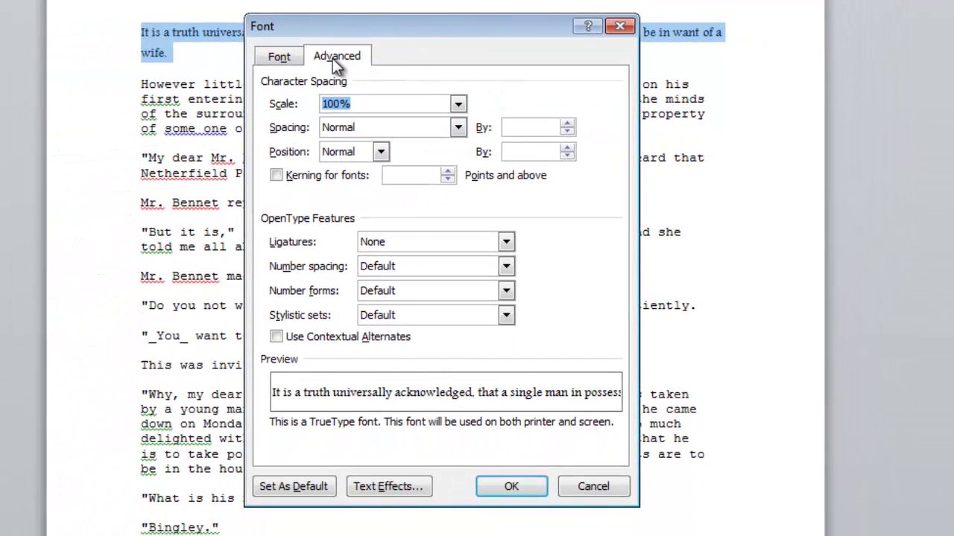
left_click(277, 59)
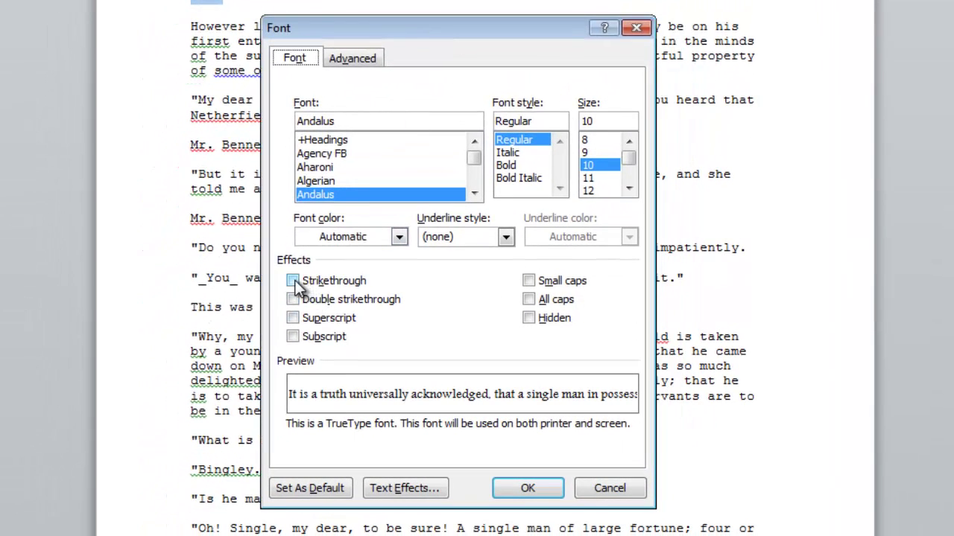
left_click(294, 282)
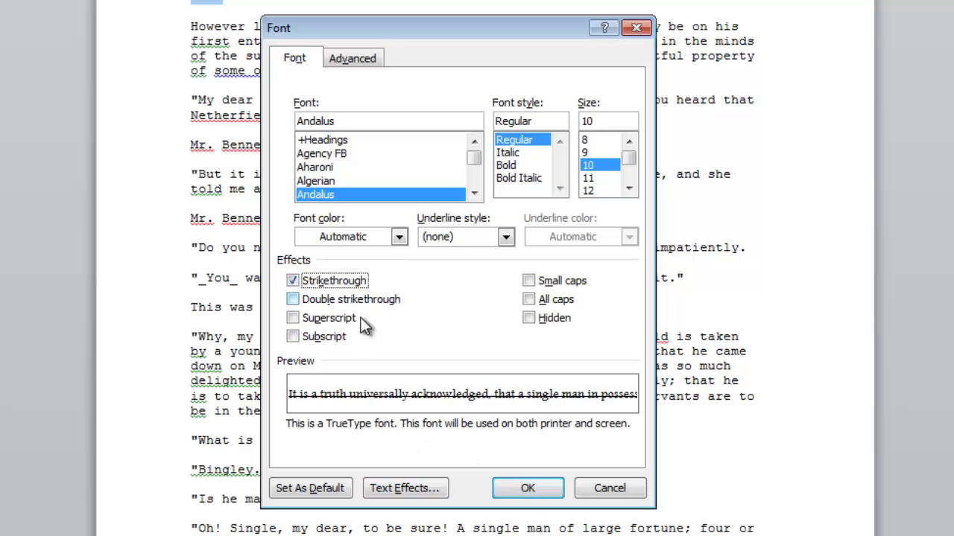
left_click(293, 300)
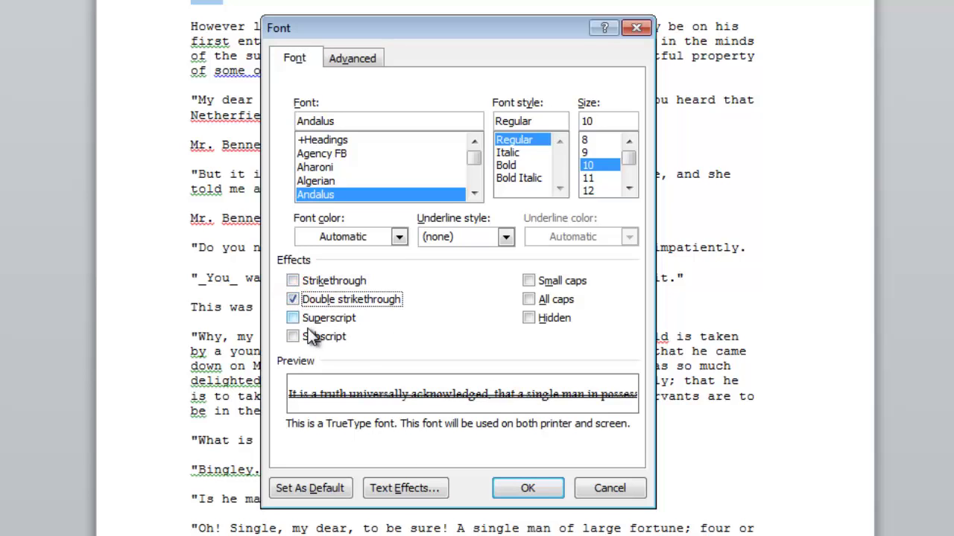
left_click(528, 280)
left_click(293, 300)
left_click(507, 236)
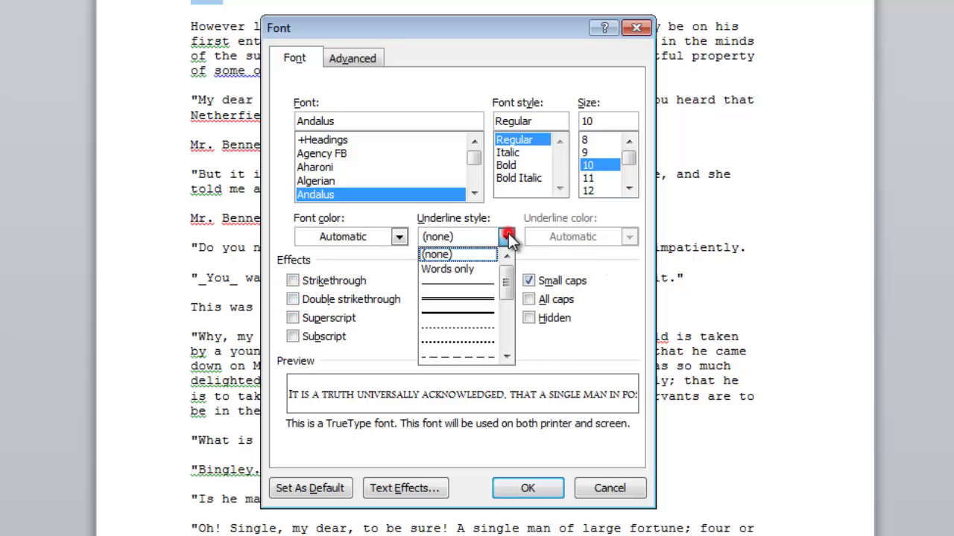
left_click(477, 308)
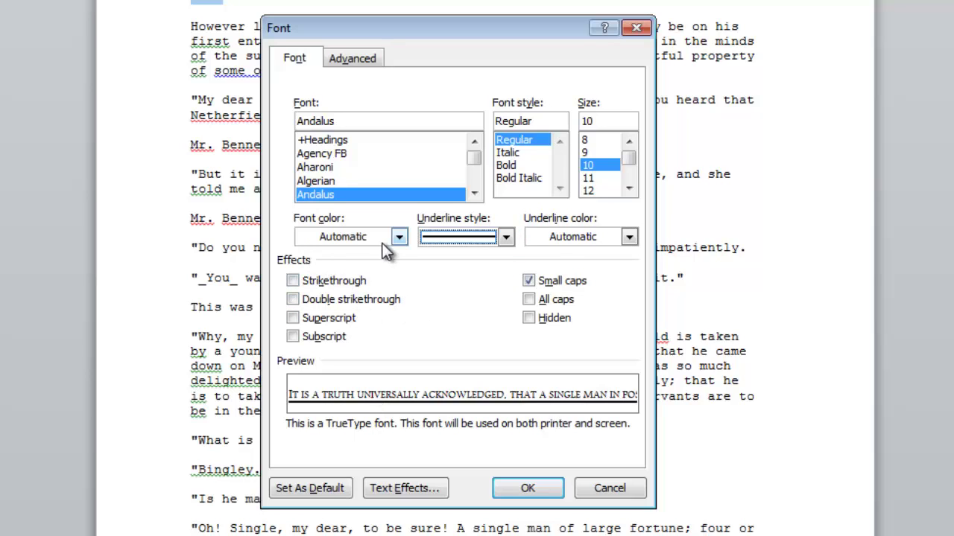
Step: On the Advanced tab, keep text scale at 100% and enable kerning for fonts 10 pt and above
left_click(356, 58)
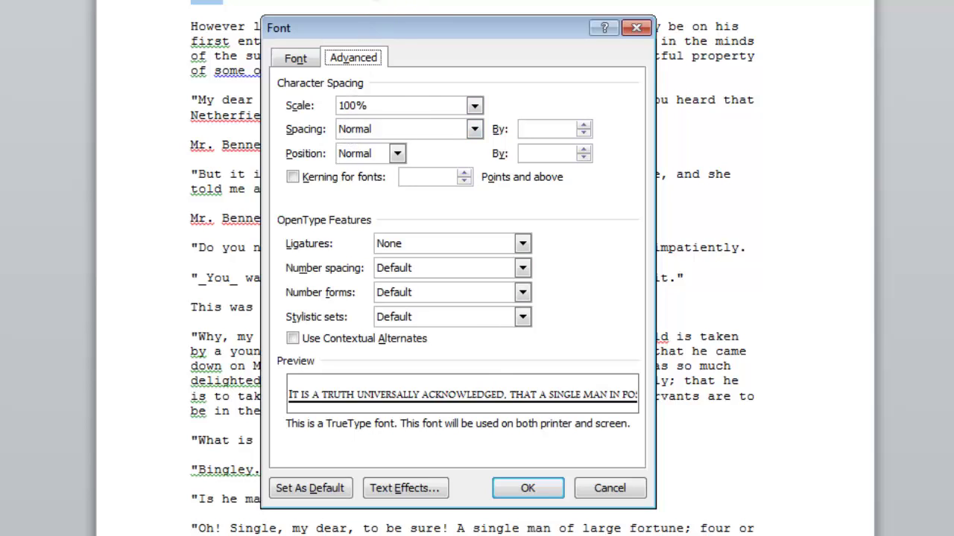
left_click(474, 105)
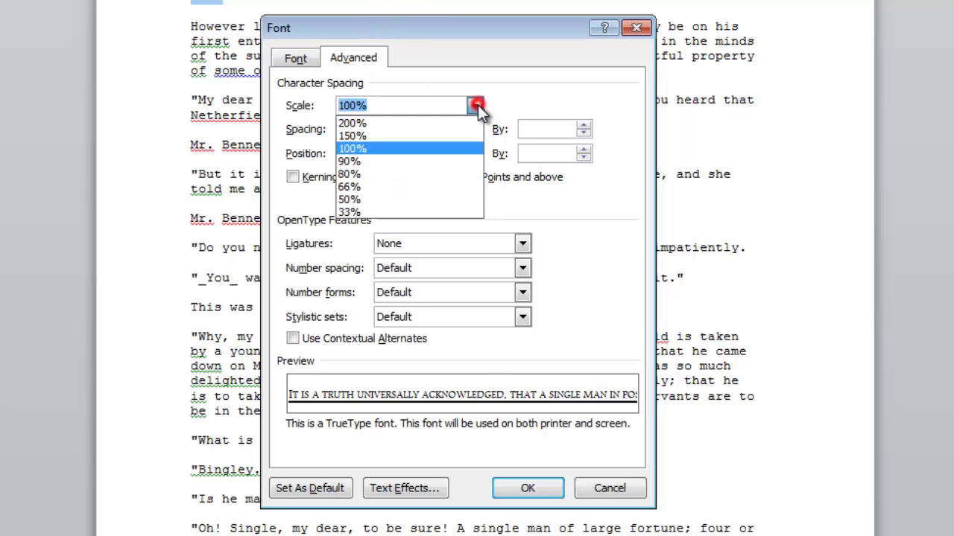
left_click(528, 102)
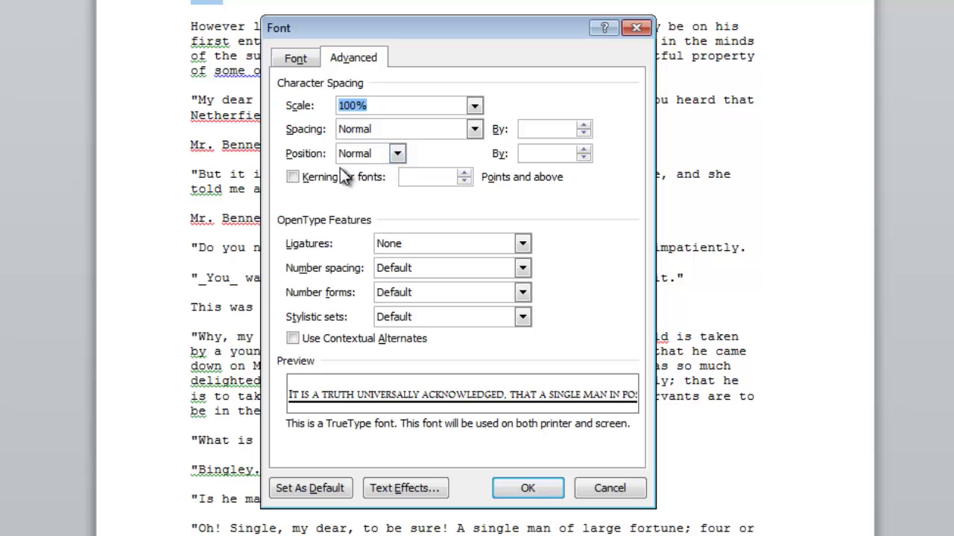
left_click(293, 177)
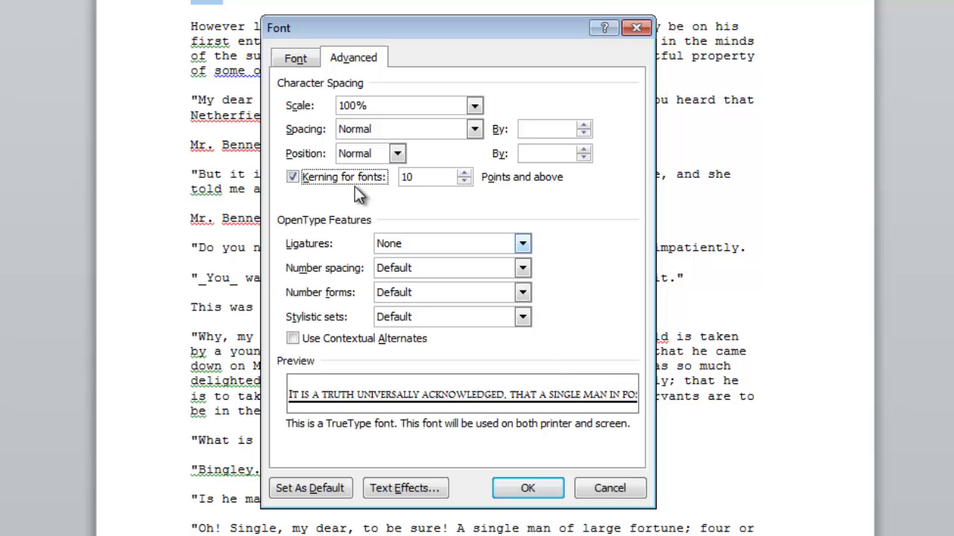
left_click(296, 59)
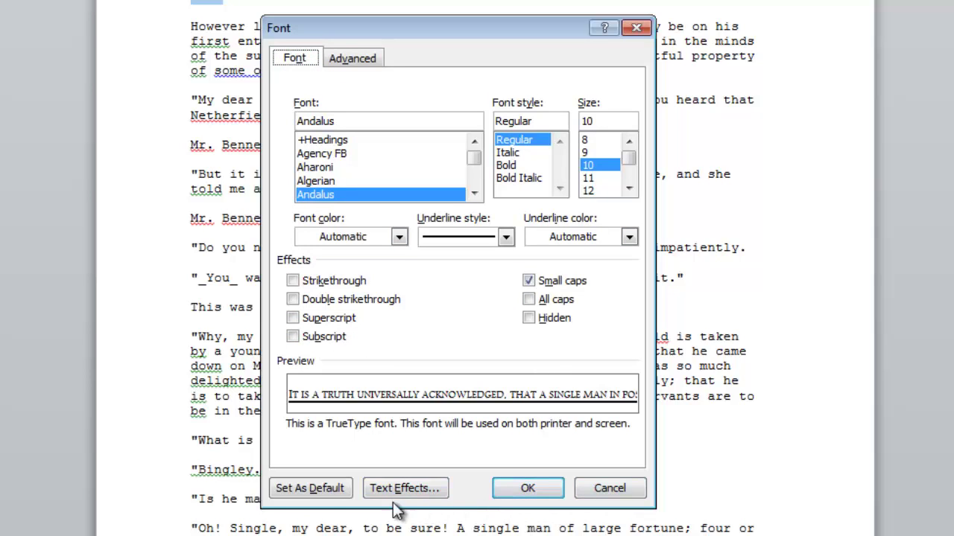
left_click(353, 59)
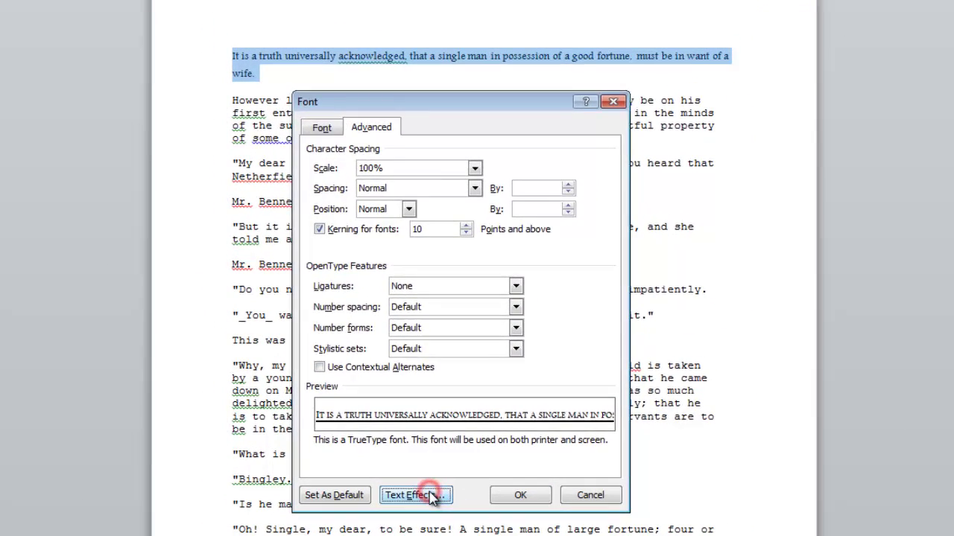
left_click(421, 485)
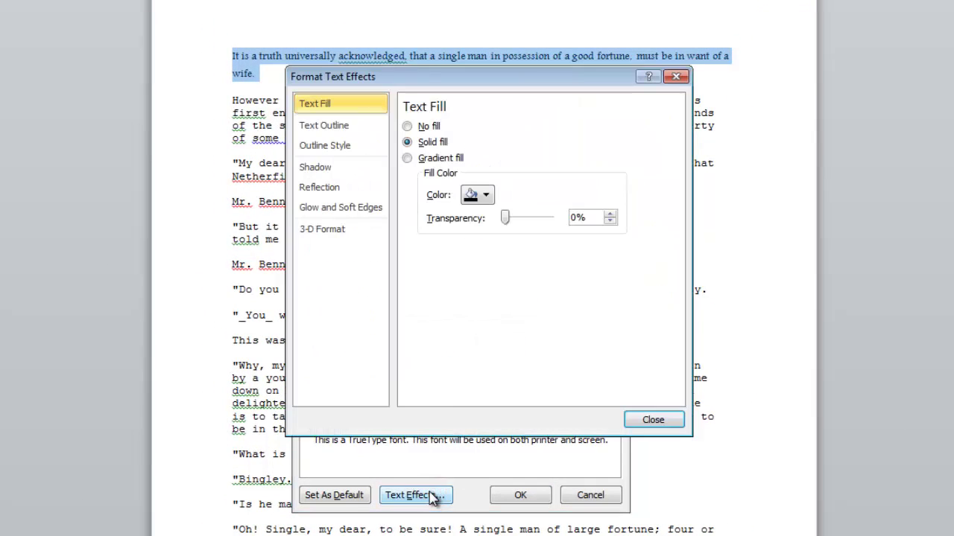
left_click(339, 128)
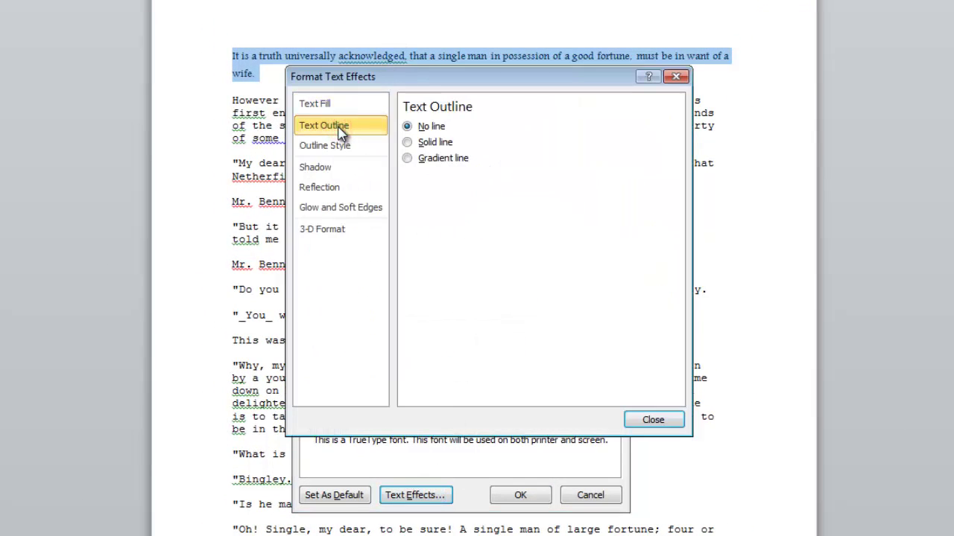
left_click(344, 147)
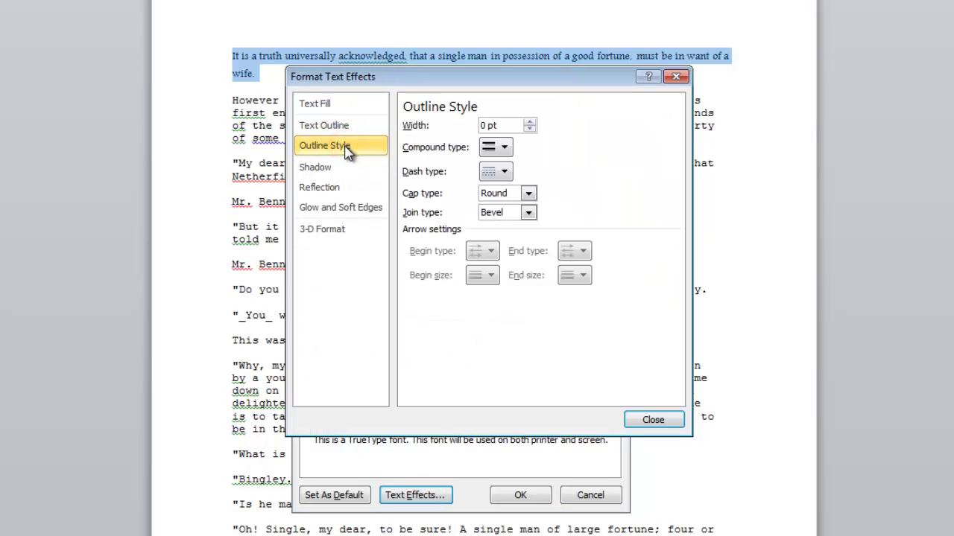
left_click(328, 103)
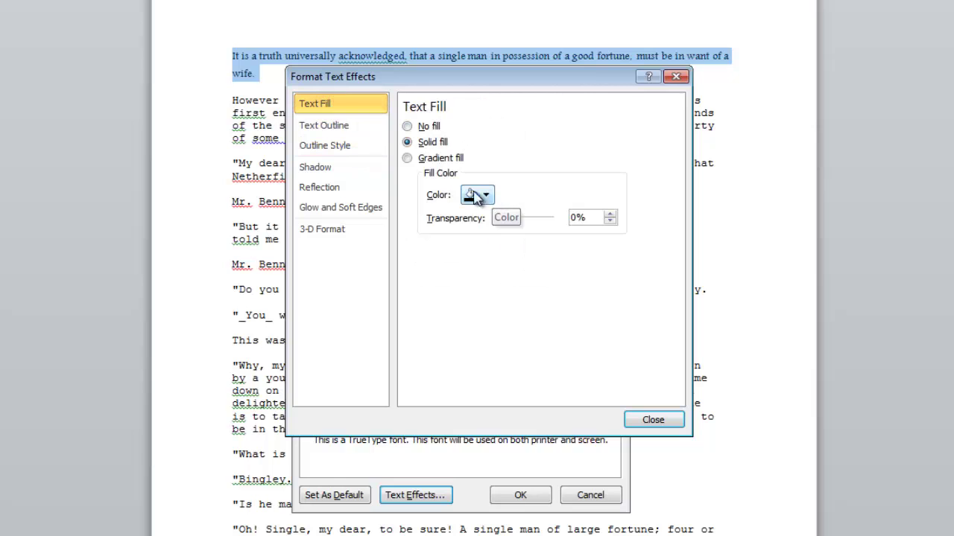
left_click(332, 168)
left_click(333, 191)
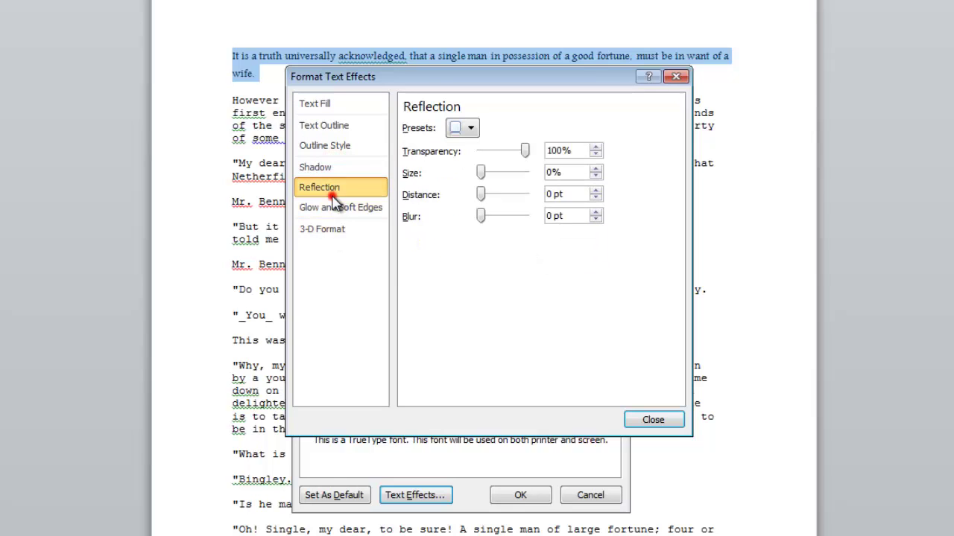
left_click(653, 422)
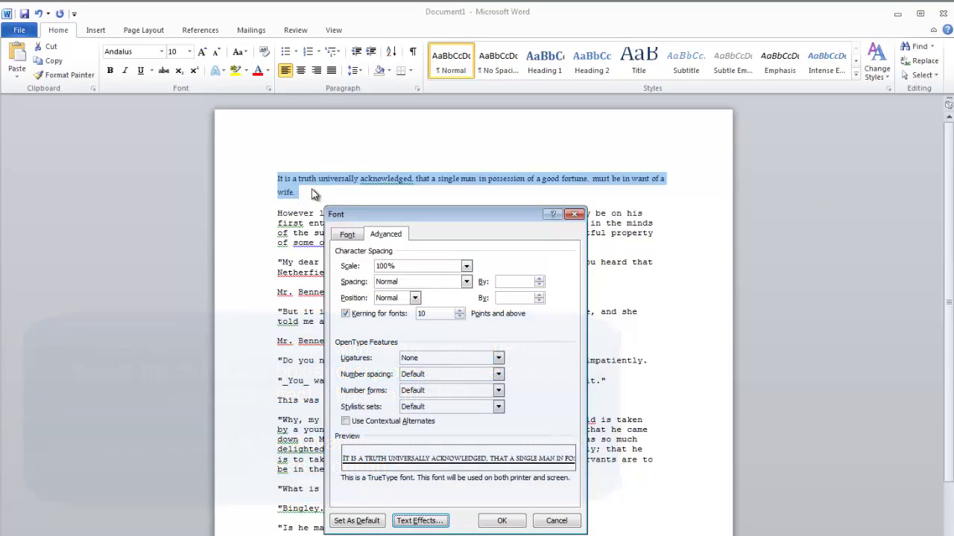
Step: Cancel the font changes, browse the Quick Styles gallery, and show the Style Set list
left_click(555, 521)
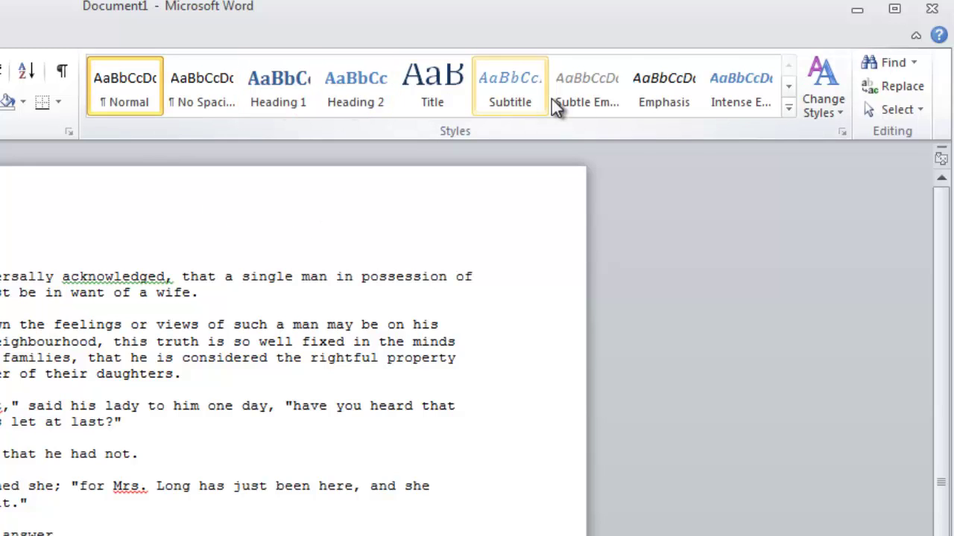
left_click(788, 112)
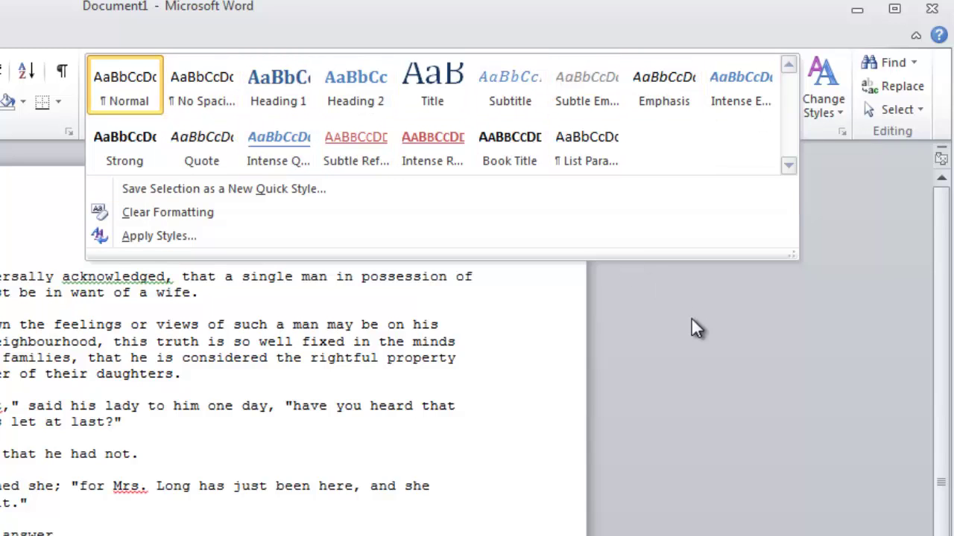
left_click(701, 339)
left_click(836, 113)
mouse_move(860, 135)
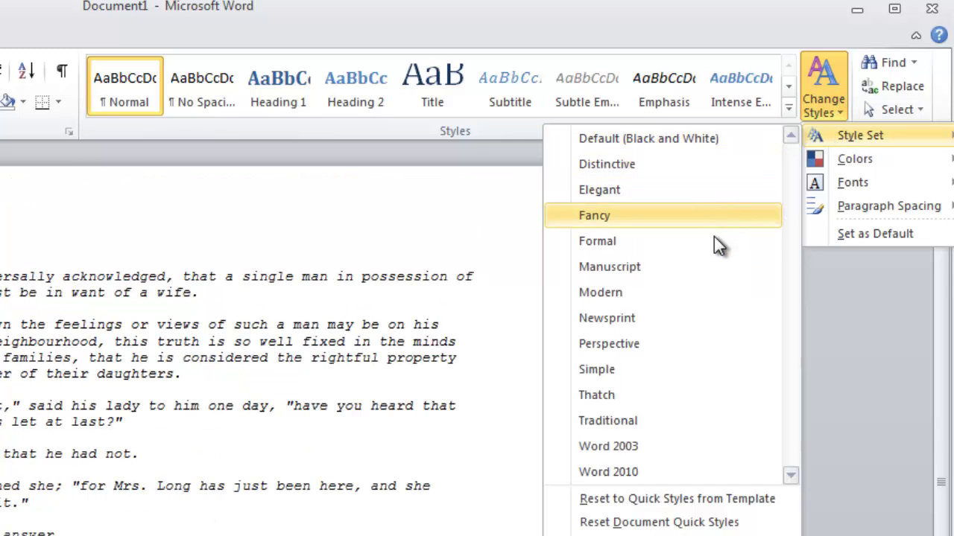
left_click(680, 367)
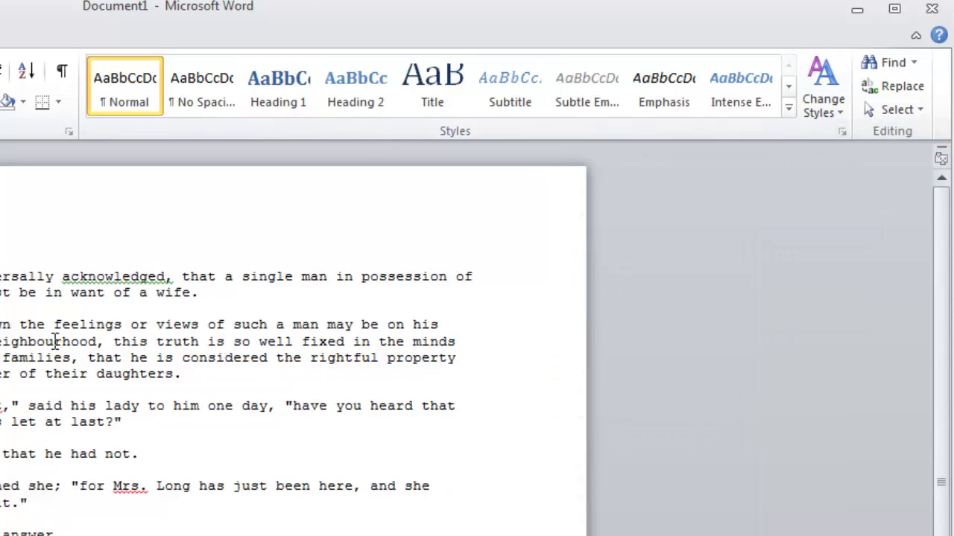
left_click(55, 341)
left_click(283, 104)
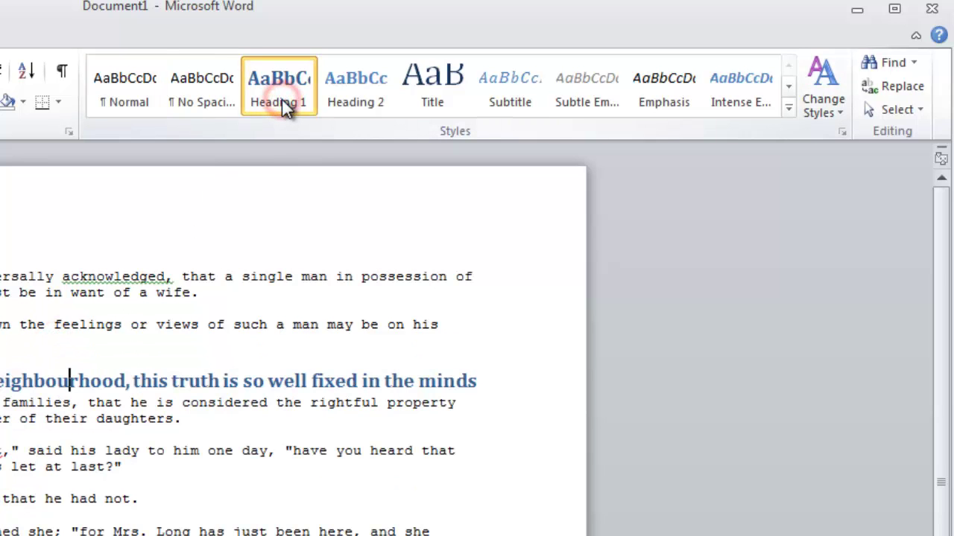
left_click(283, 104)
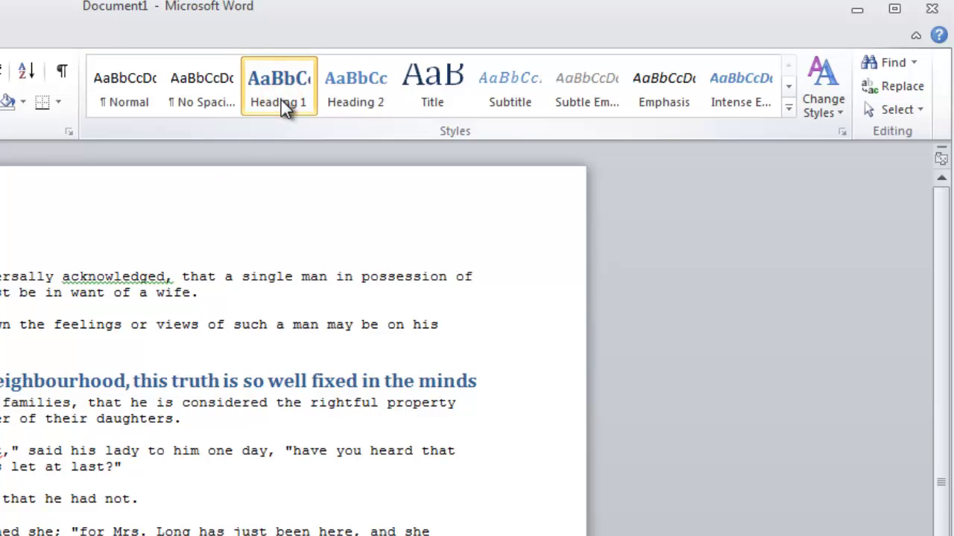
key("ctrl+z")
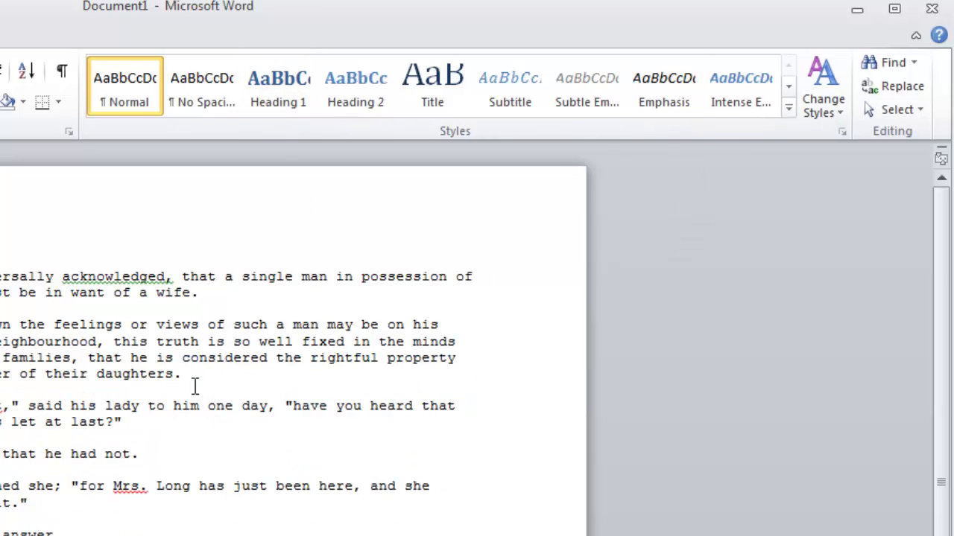
left_click_drag(194, 386, 4, 324)
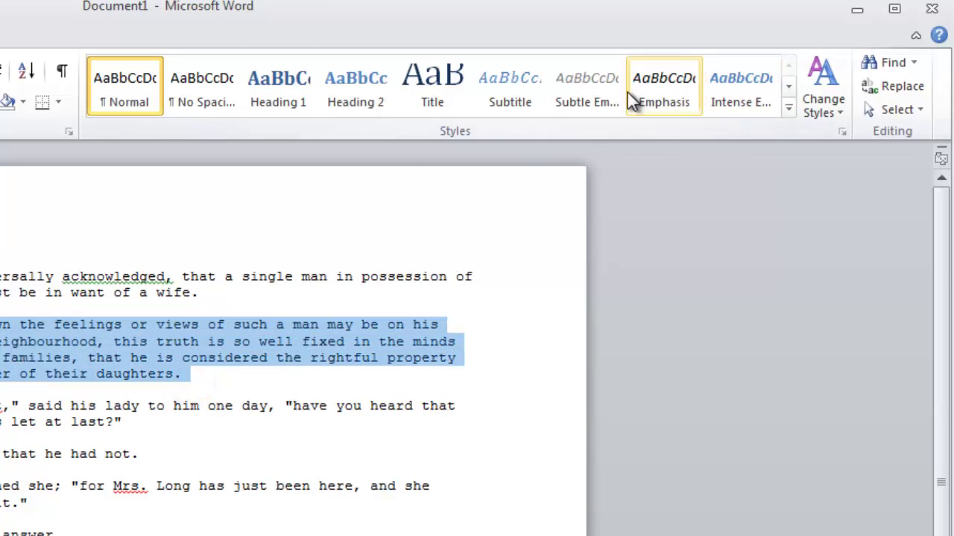
left_click(604, 95)
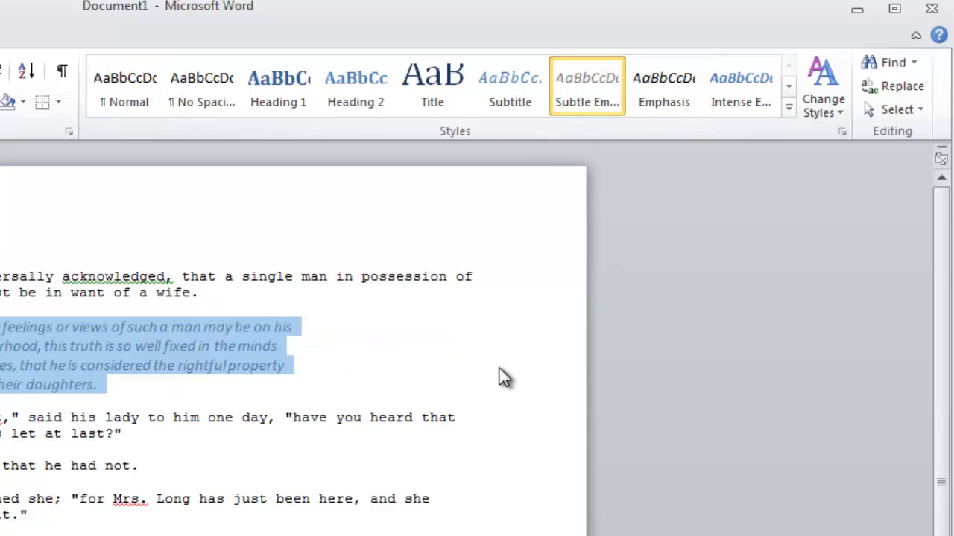
key("ctrl+z")
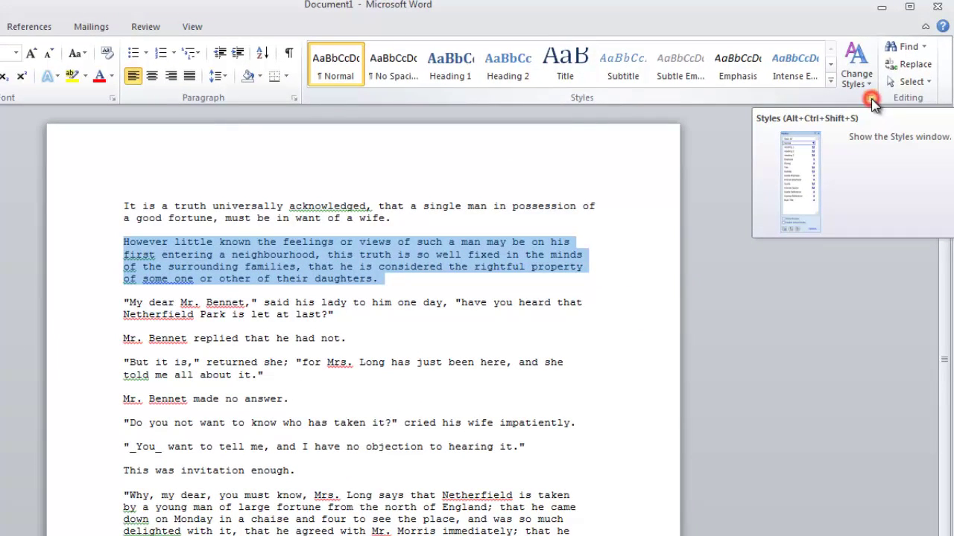
Step: Open the Styles pane with Show Preview turned on
left_click(871, 99)
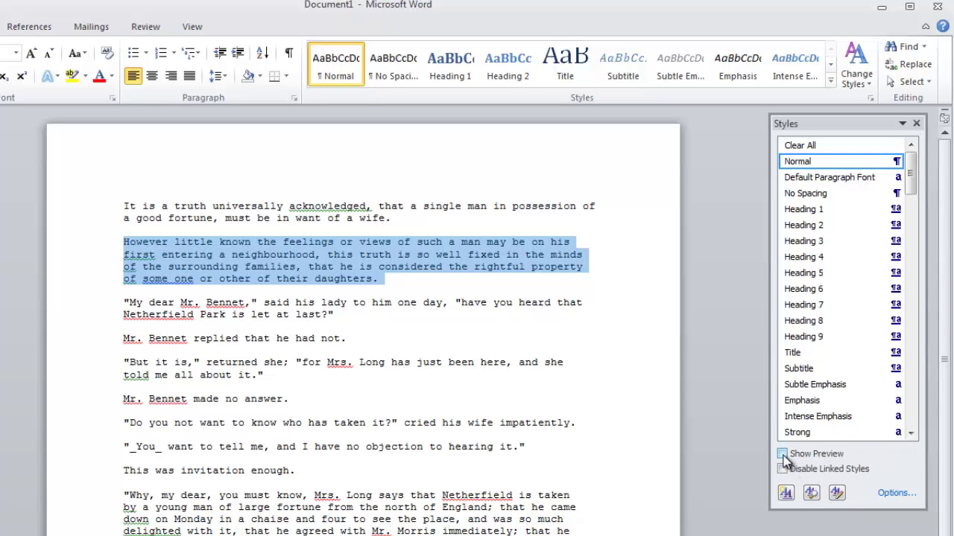
left_click(781, 455)
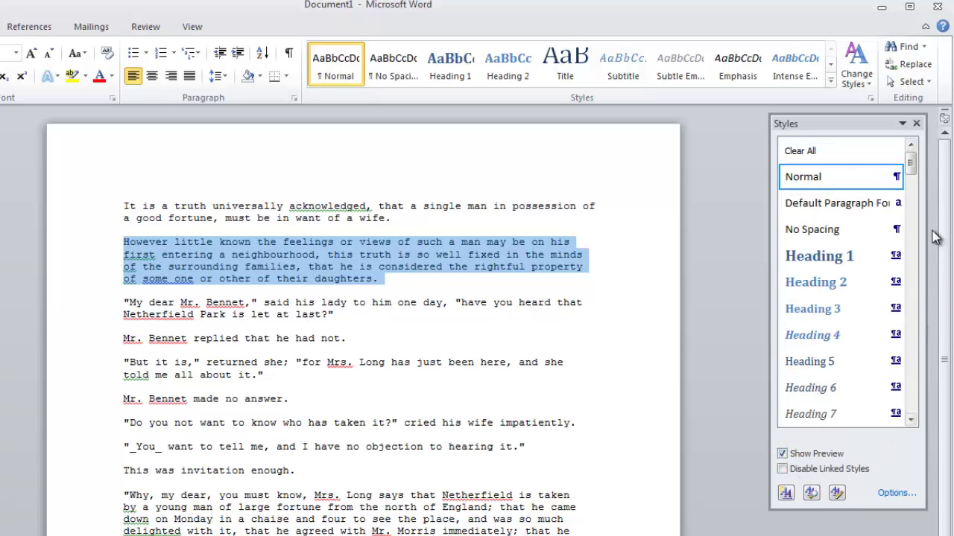
left_click_drag(911, 163, 911, 203)
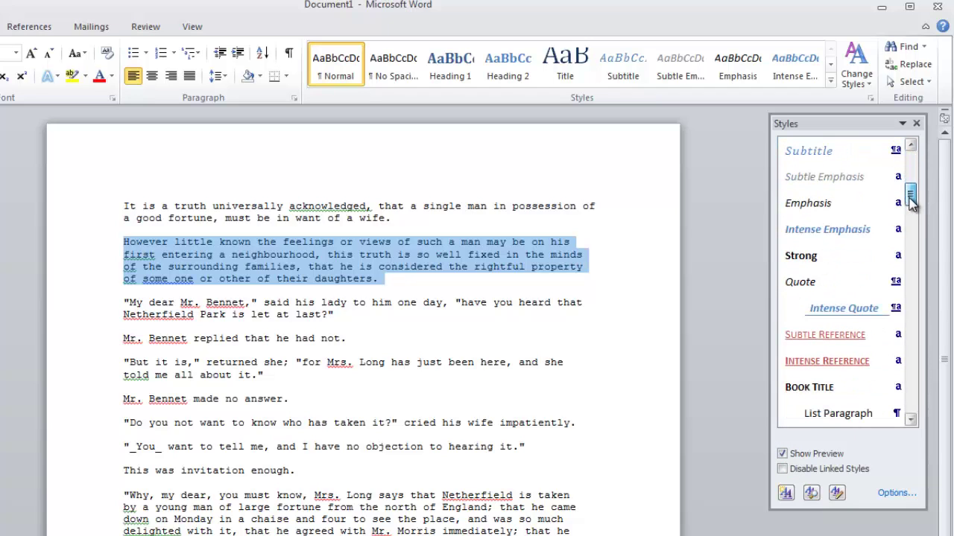
Step: Try Intense Emphasis on the 'But it is' paragraph, then undo it
left_click(485, 366)
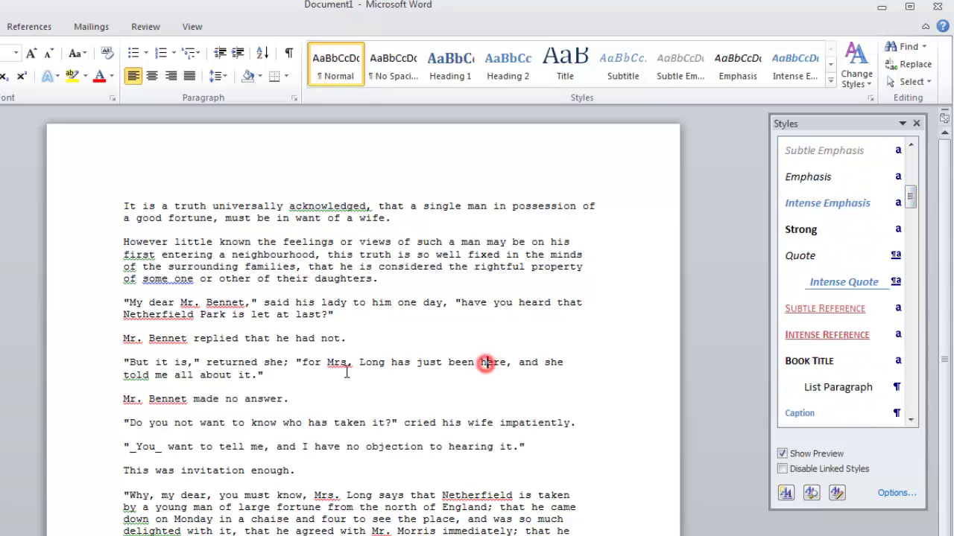
triple_click(296, 375)
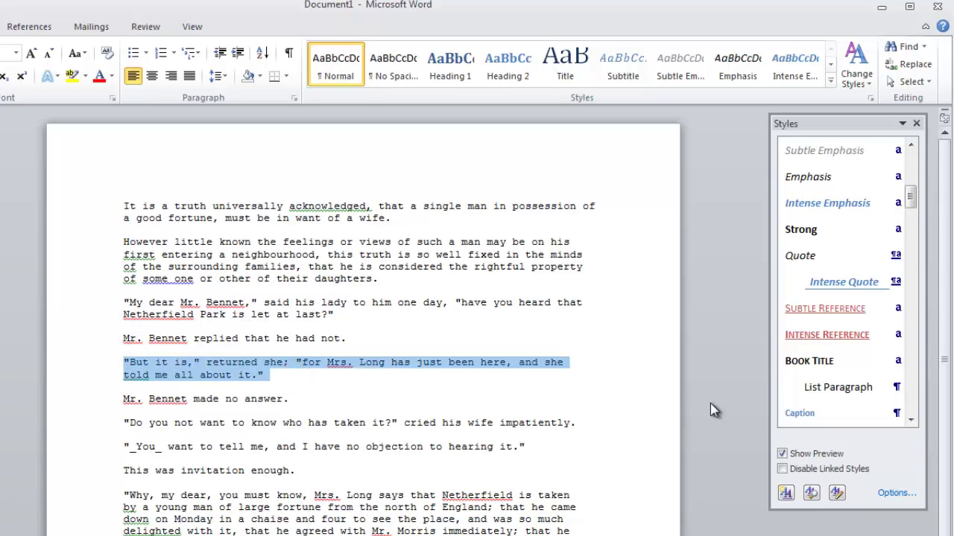
left_click(827, 213)
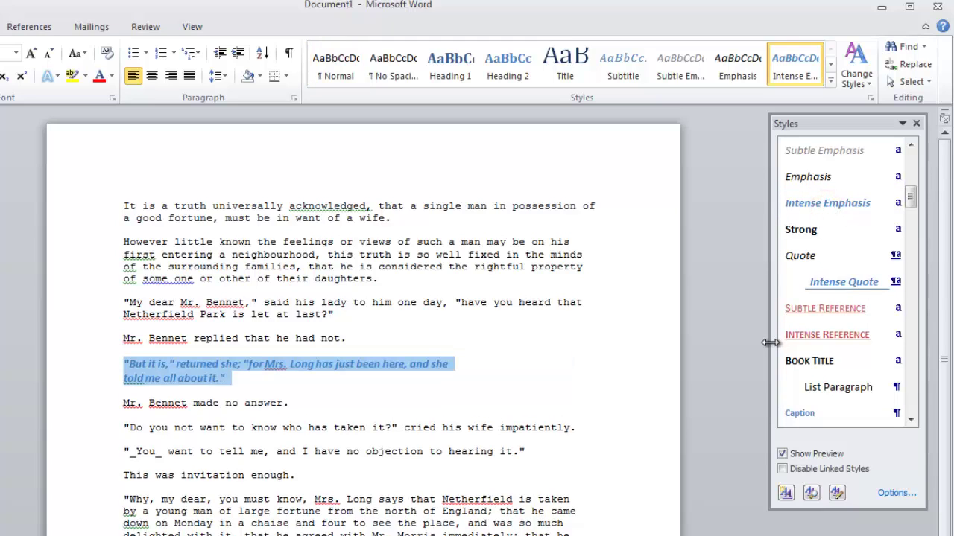
key("ctrl+z")
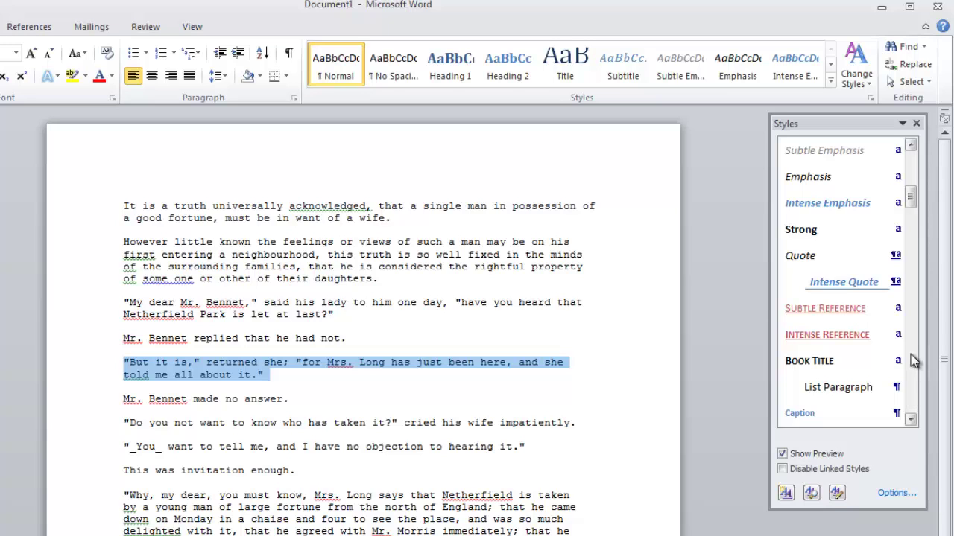
mouse_move(916, 195)
left_mouse_down()
mouse_move(918, 400)
mouse_move(912, 149)
left_mouse_up()
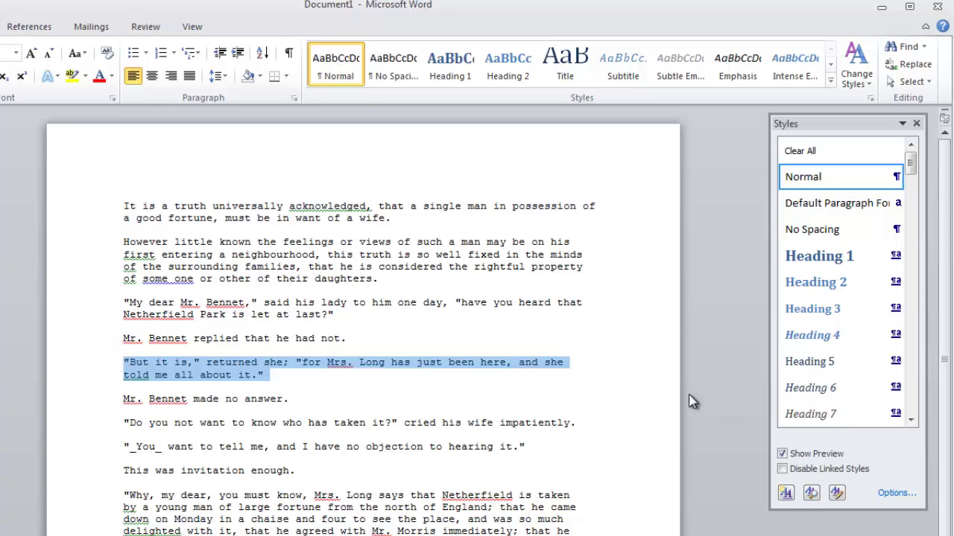
Step: Filter the Styles pane to show only Recommended styles
left_click(898, 494)
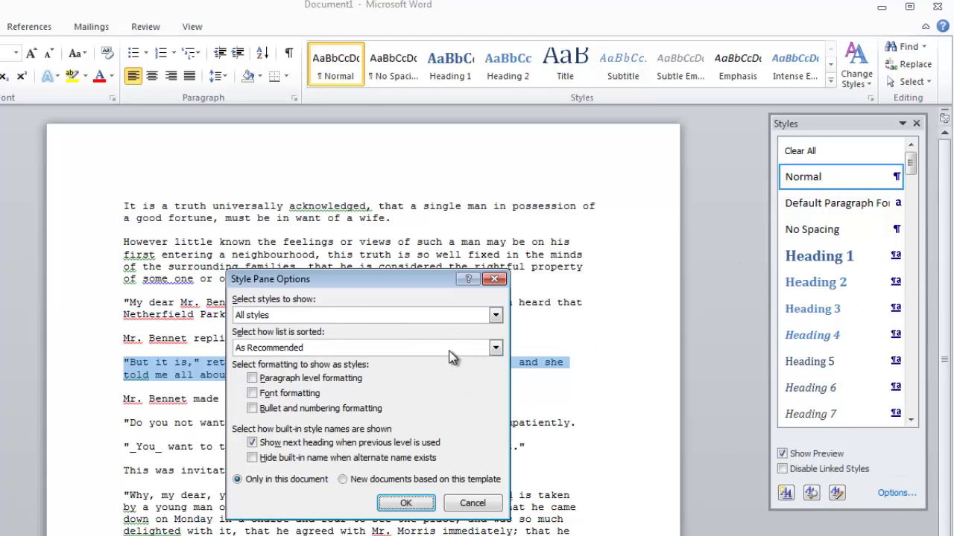
left_click(496, 316)
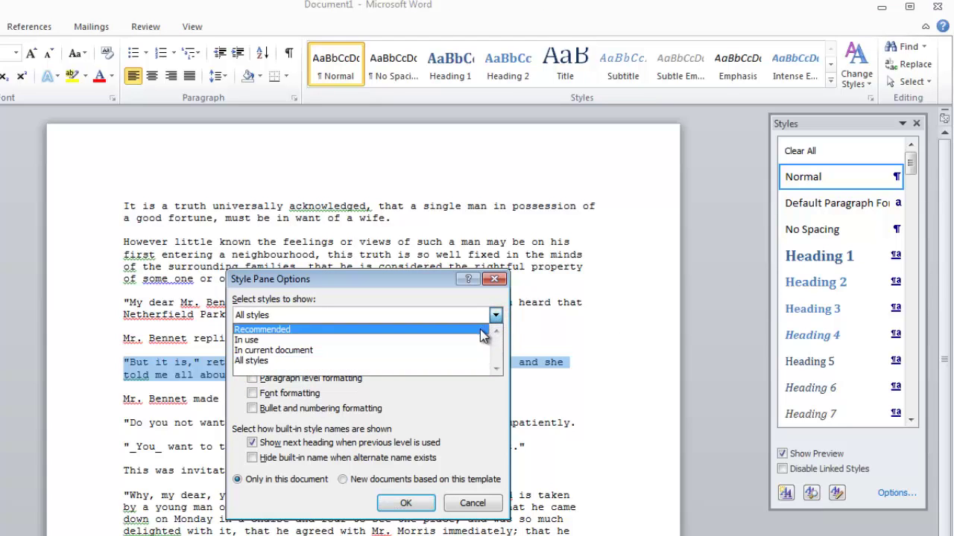
left_click(476, 329)
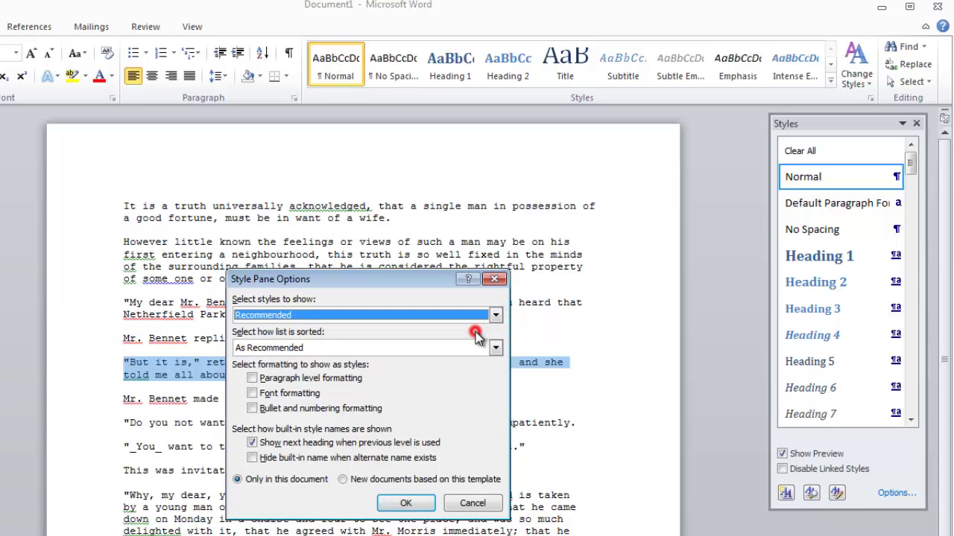
left_click(406, 503)
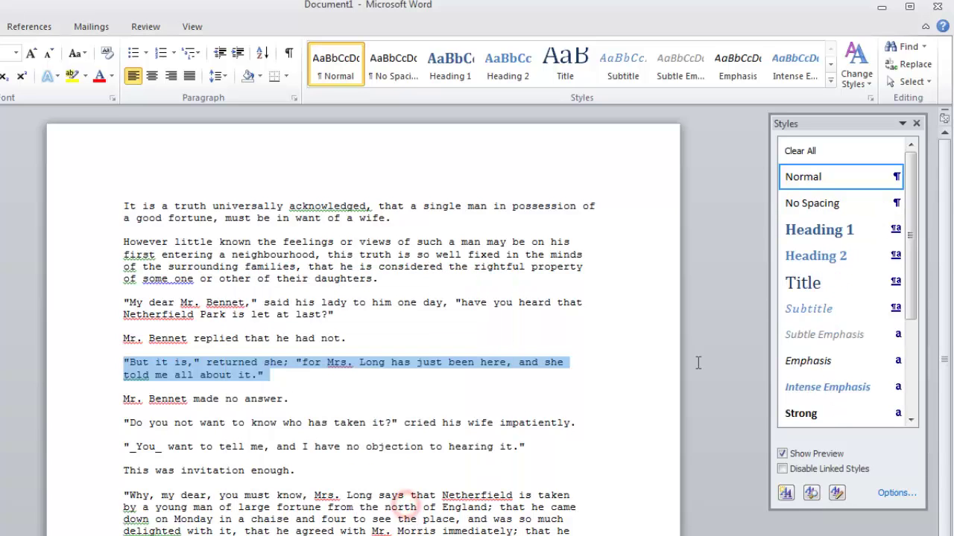
left_click_drag(907, 301, 928, 423)
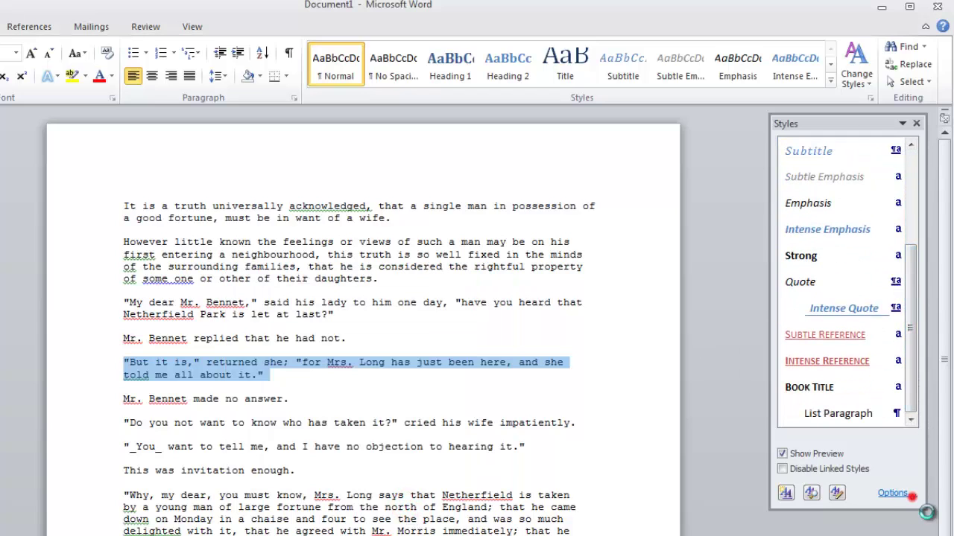
Step: Change the Styles pane filter to show only styles In current document
left_click(897, 493)
left_click(496, 315)
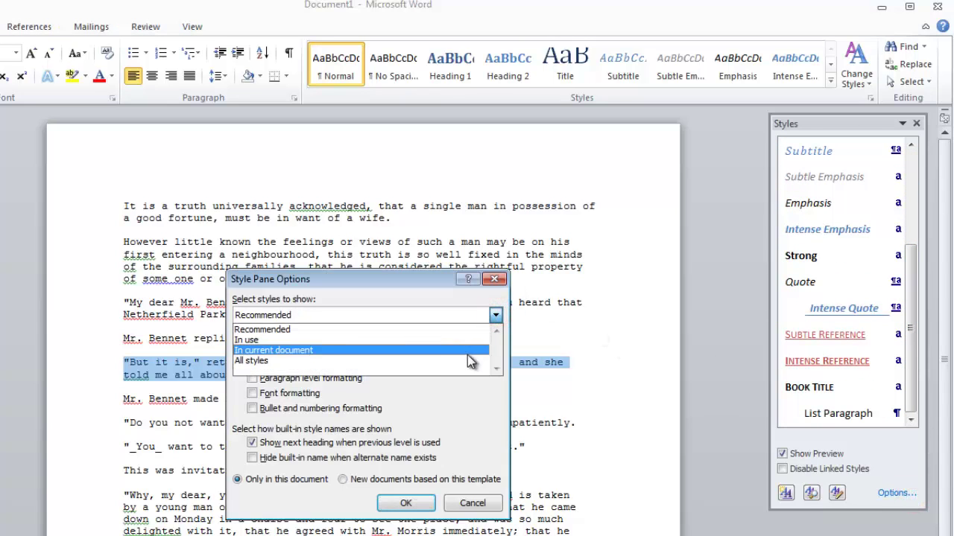
left_click(468, 350)
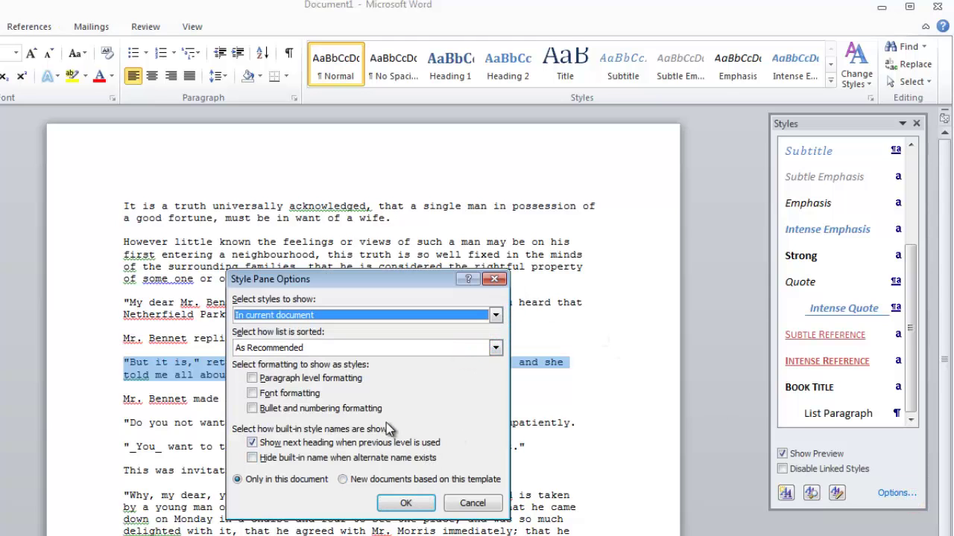
left_click(384, 499)
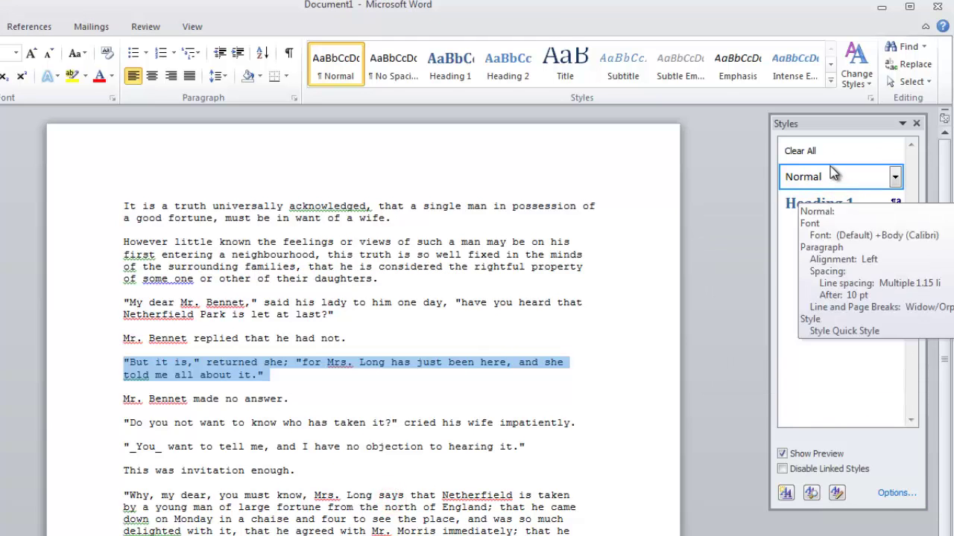
Step: Browse style sets without applying one, then reopen the Styles pane and its Options dialog
left_click(633, 311)
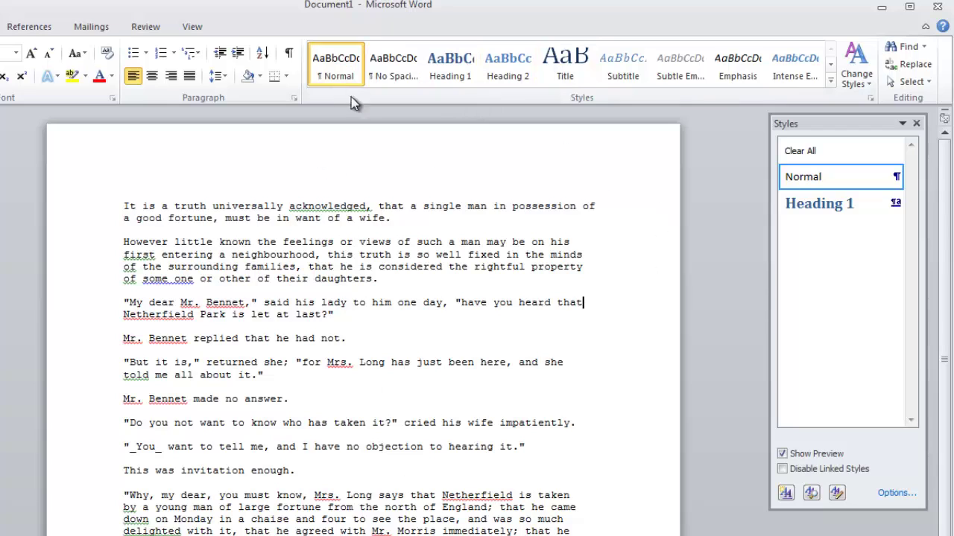
left_click(861, 83)
mouse_move(884, 100)
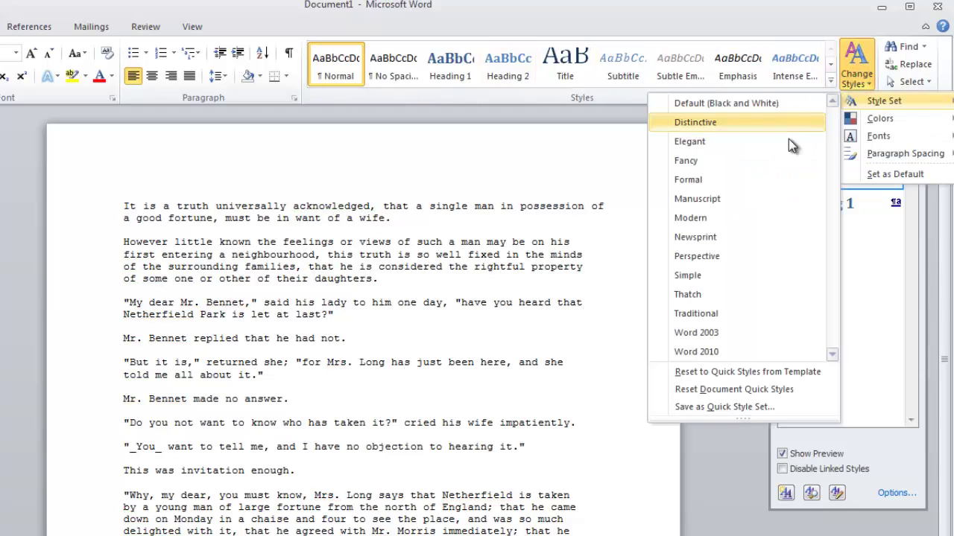
left_click(885, 402)
left_click(919, 121)
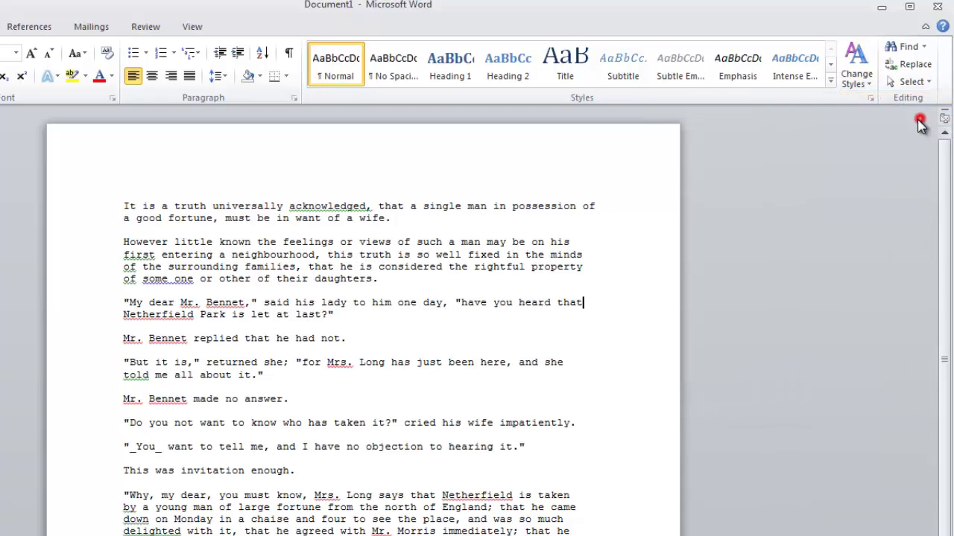
left_click(870, 97)
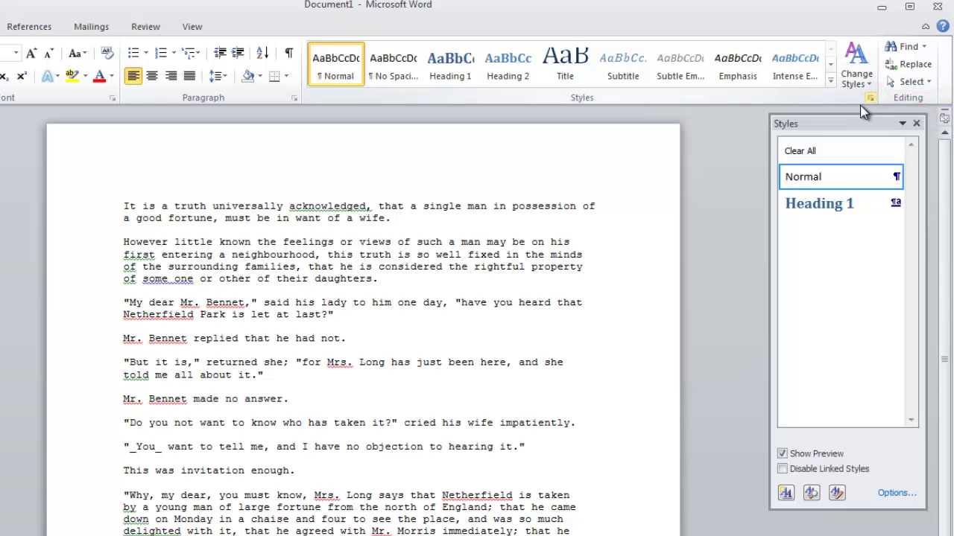
left_click(894, 493)
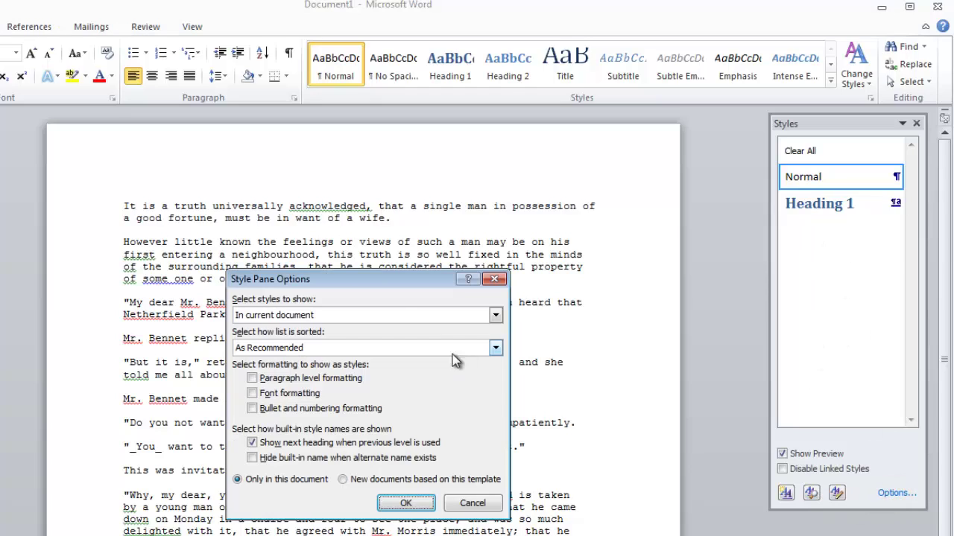